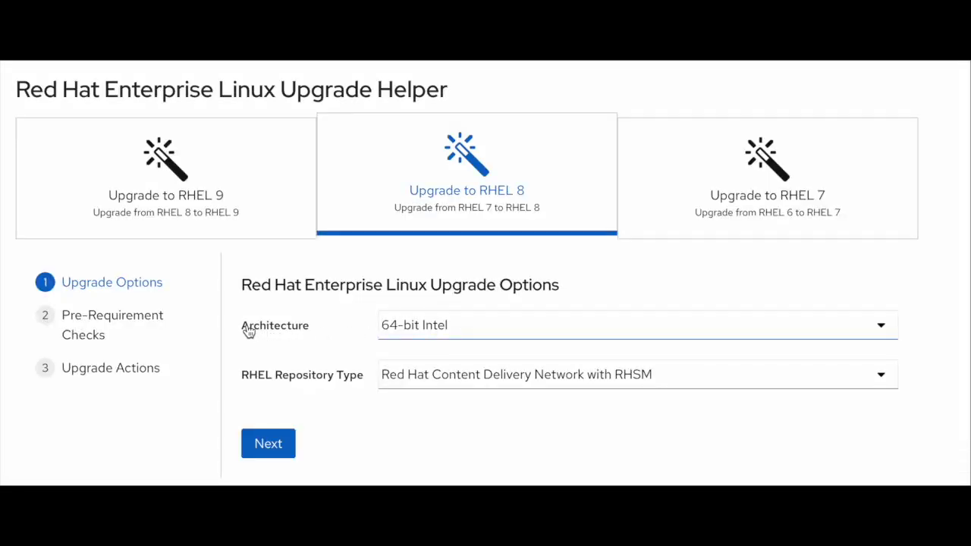
{"action": "left_click_drag", "start_coordinate": [241, 325], "coordinate": [311, 333]}
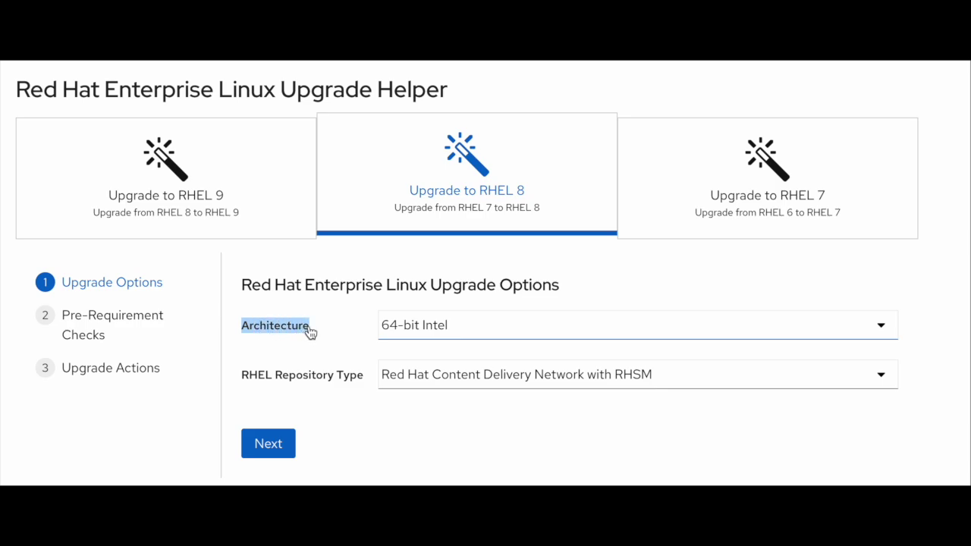
{"action": "left_click", "coordinate": [882, 326]}
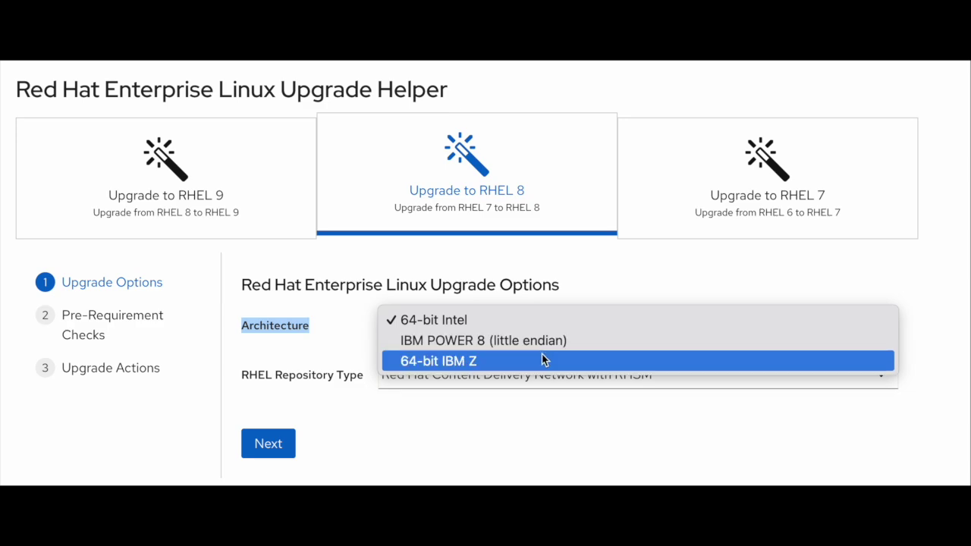
{"action": "left_click", "coordinate": [481, 323]}
{"action": "left_click_drag", "start_coordinate": [241, 374], "coordinate": [358, 379]}
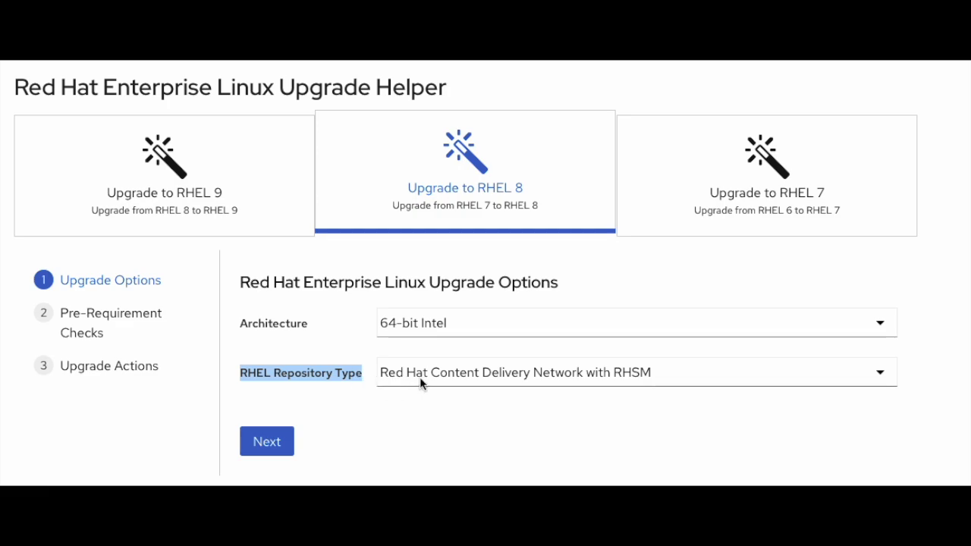
{"action": "left_click", "coordinate": [512, 376]}
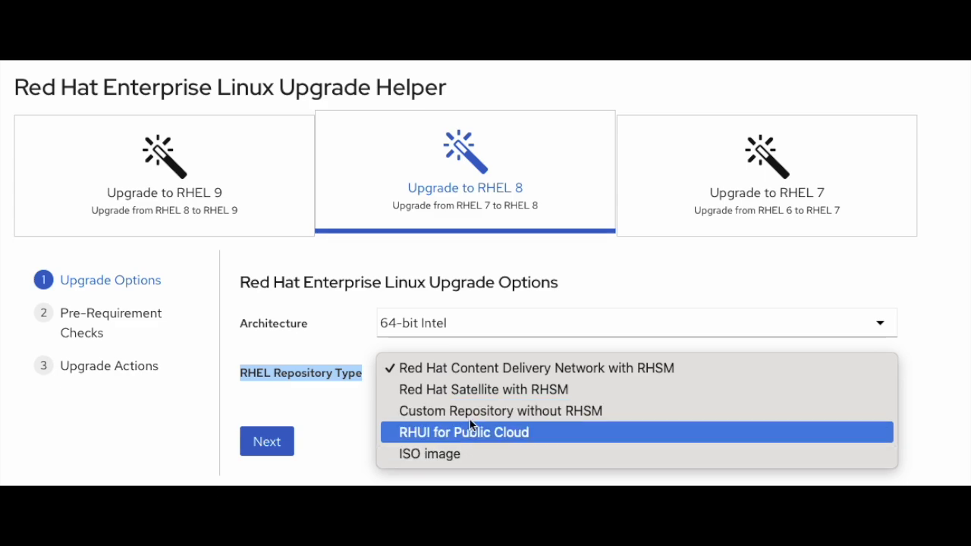
{"action": "left_click", "coordinate": [483, 369]}
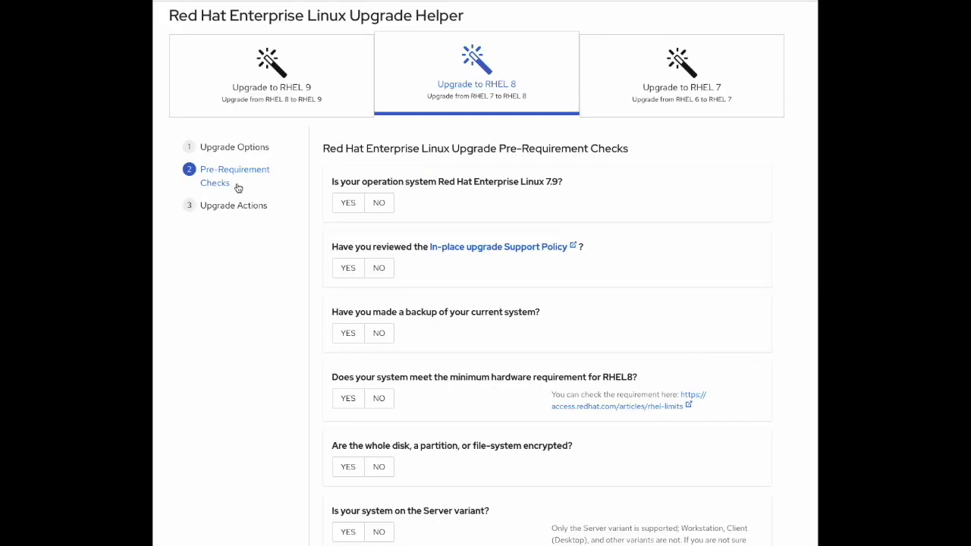
Scroll down through the Pre-Requirement Checks questions for the RHEL 7 to RHEL 8 upgrade.
{"action": "scroll", "coordinate": [535, 219], "scroll_direction": "down", "scroll_amount": 3}
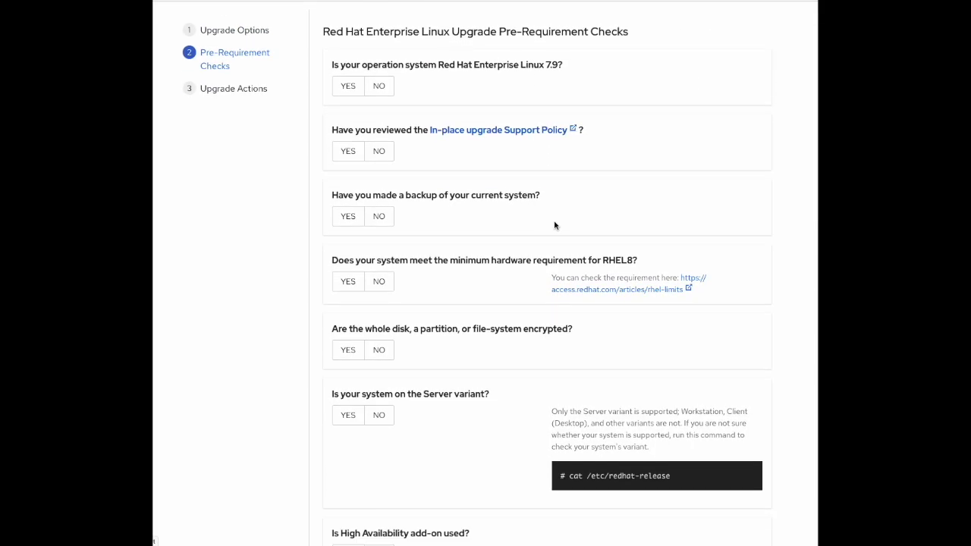
{"action": "scroll", "coordinate": [555, 221], "scroll_direction": "down", "scroll_amount": 6}
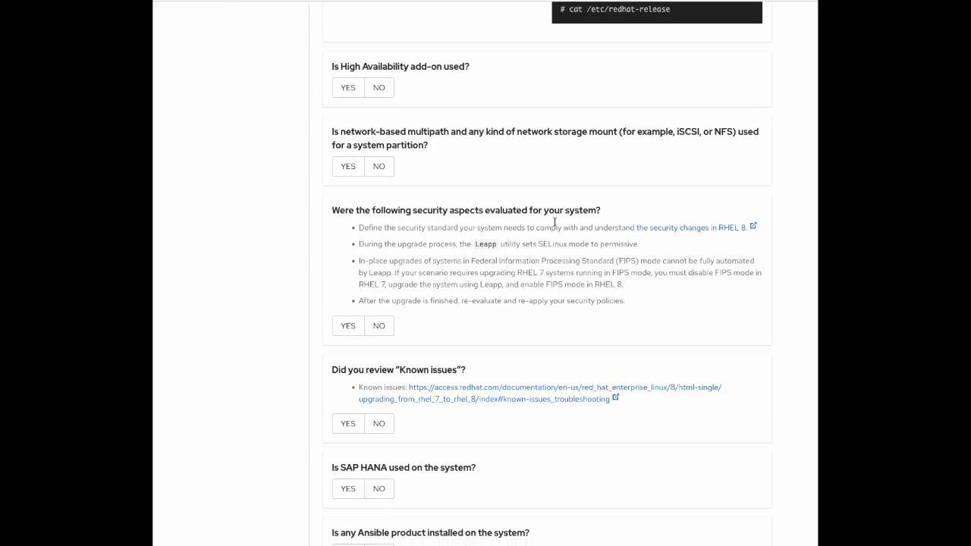
{"action": "scroll", "coordinate": [554, 221], "scroll_direction": "down", "scroll_amount": 2}
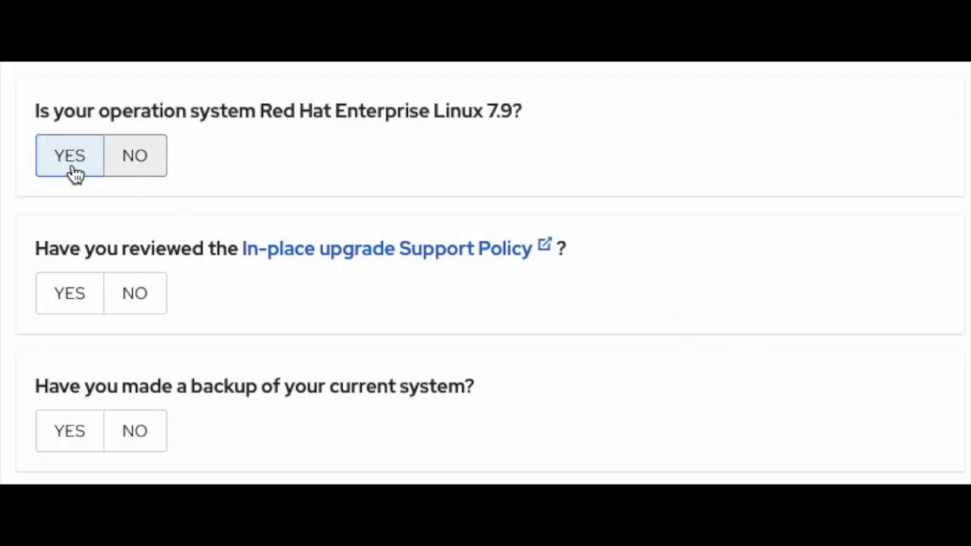
Answer NO to the RHEL 7.9 and In-place upgrade Support Policy questions, highlighting each Action Required warning.
{"action": "left_click", "coordinate": [129, 160]}
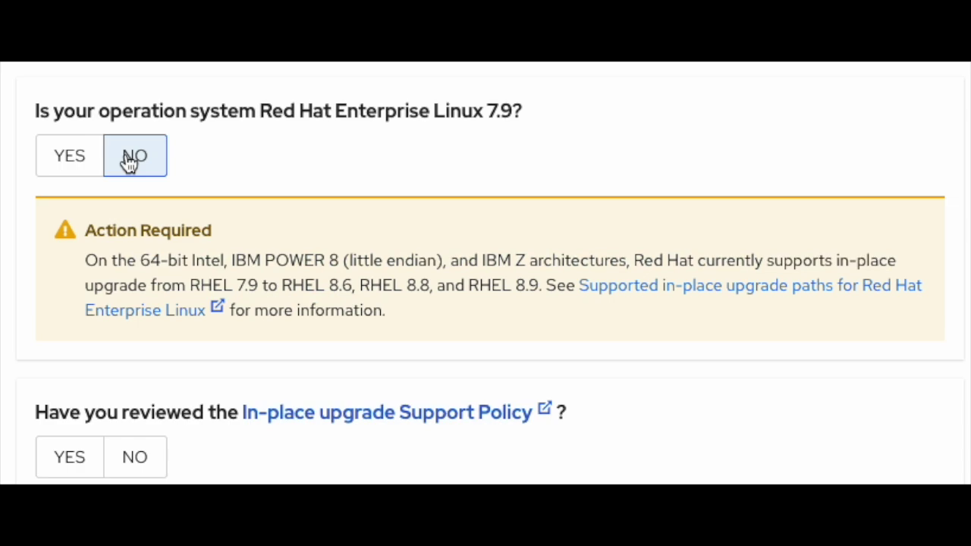
{"action": "mouse_move", "coordinate": [85, 227]}
{"action": "left_mouse_down"}
{"action": "mouse_move", "coordinate": [436, 344]}
{"action": "mouse_move", "coordinate": [498, 316]}
{"action": "mouse_move", "coordinate": [147, 278]}
{"action": "mouse_move", "coordinate": [80, 238]}
{"action": "left_mouse_up"}
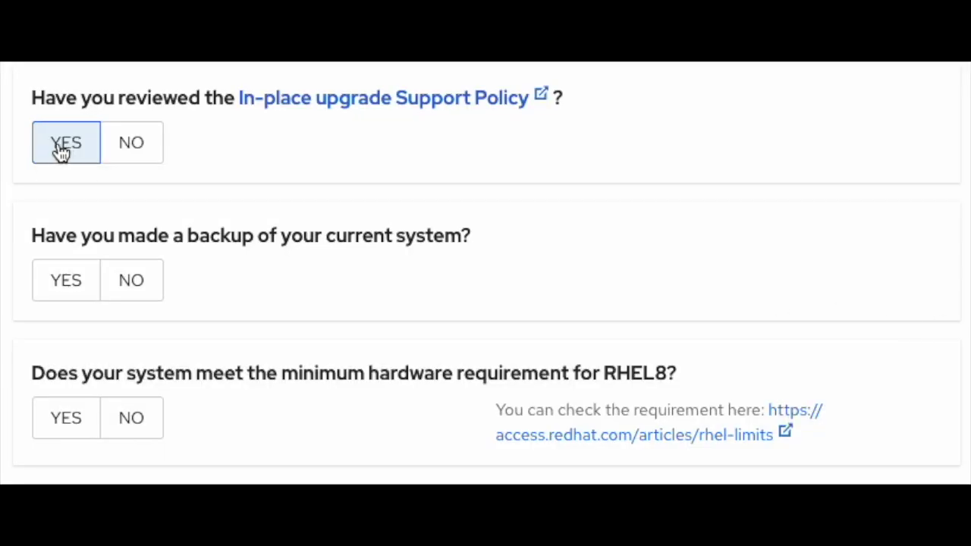
{"action": "left_click", "coordinate": [124, 146]}
{"action": "left_click_drag", "start_coordinate": [36, 201], "coordinate": [439, 238]}
{"action": "left_click_drag", "start_coordinate": [440, 238], "coordinate": [546, 249]}
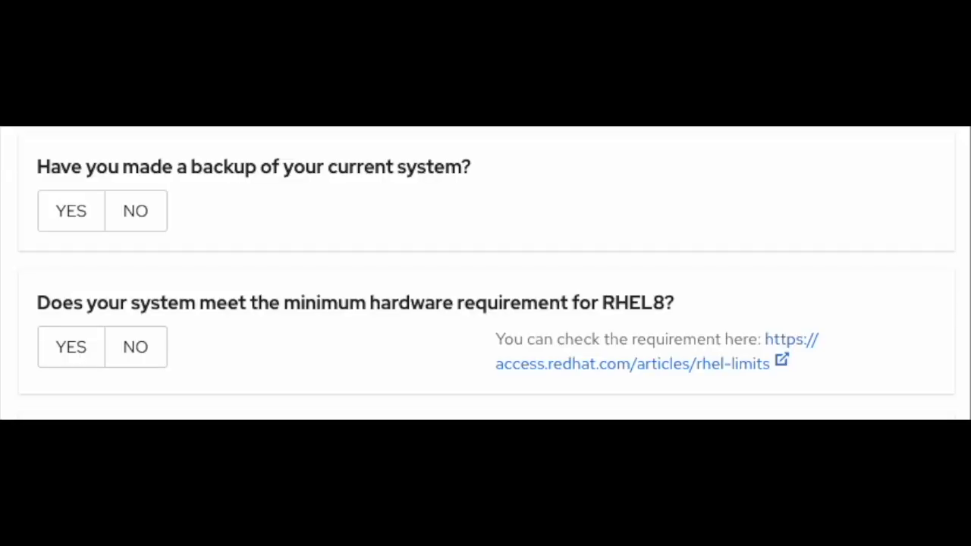
Set the 'Have you made a backup of your current system?' answer to NO and highlight the backup warning.
{"action": "left_click", "coordinate": [76, 220]}
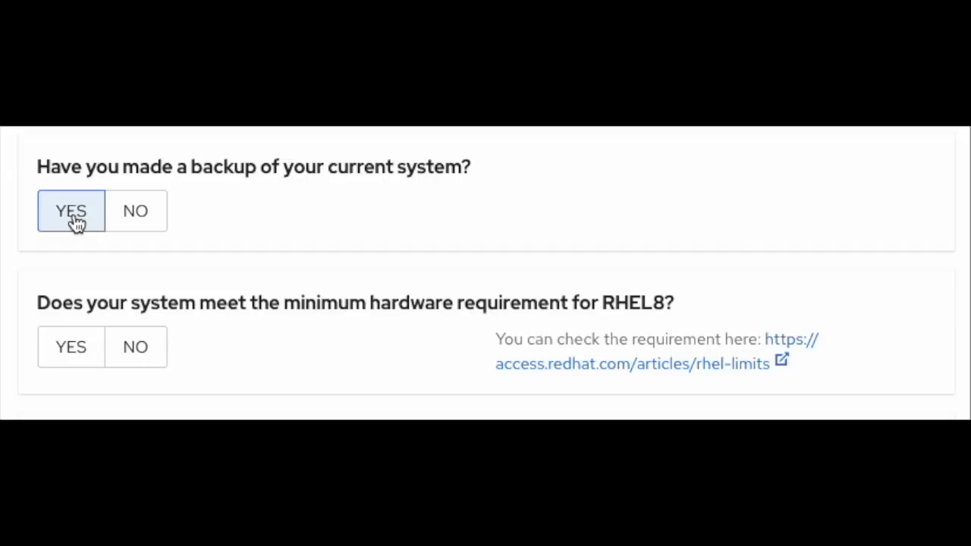
{"action": "left_click", "coordinate": [140, 223]}
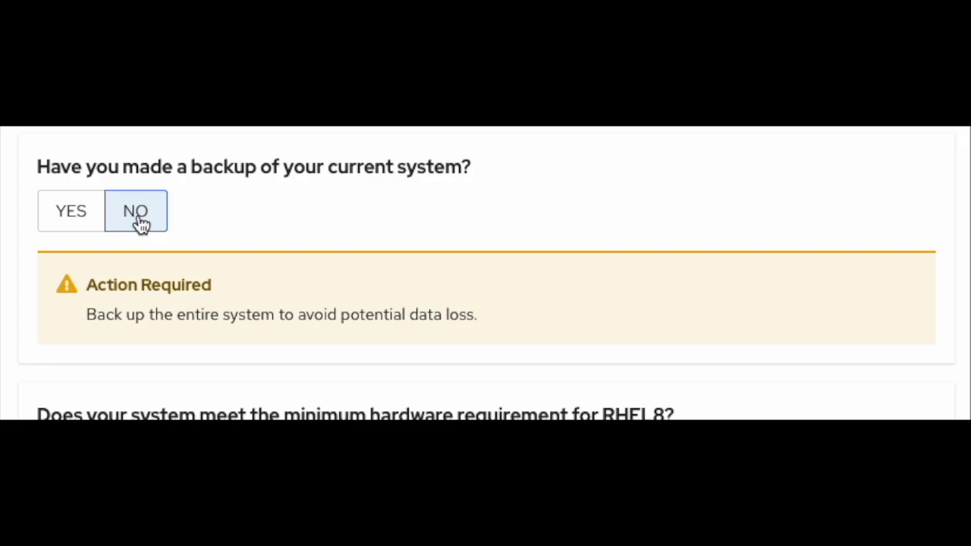
{"action": "left_click_drag", "start_coordinate": [74, 311], "coordinate": [503, 334]}
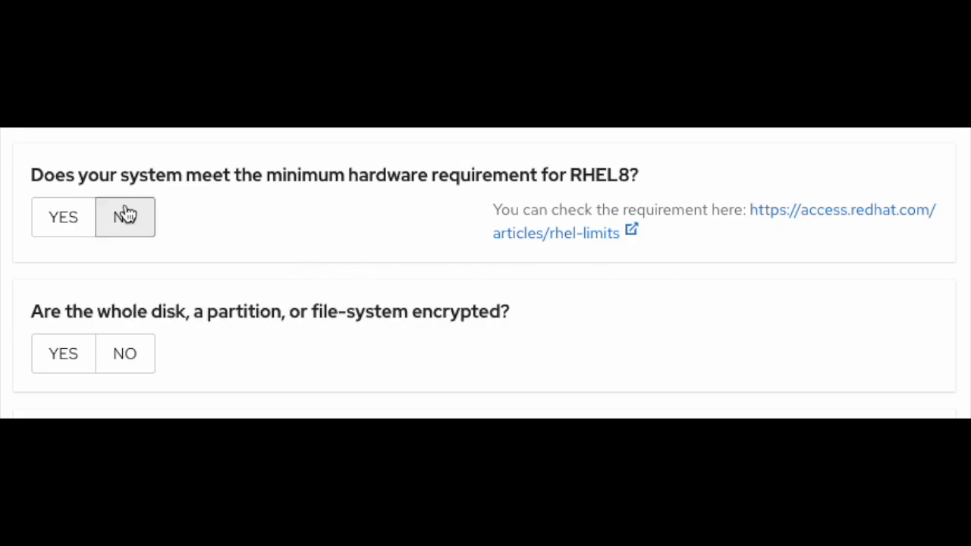
Answer NO to the RHEL8 minimum hardware requirement question and highlight its Not Supported alert.
{"action": "left_click", "coordinate": [66, 227]}
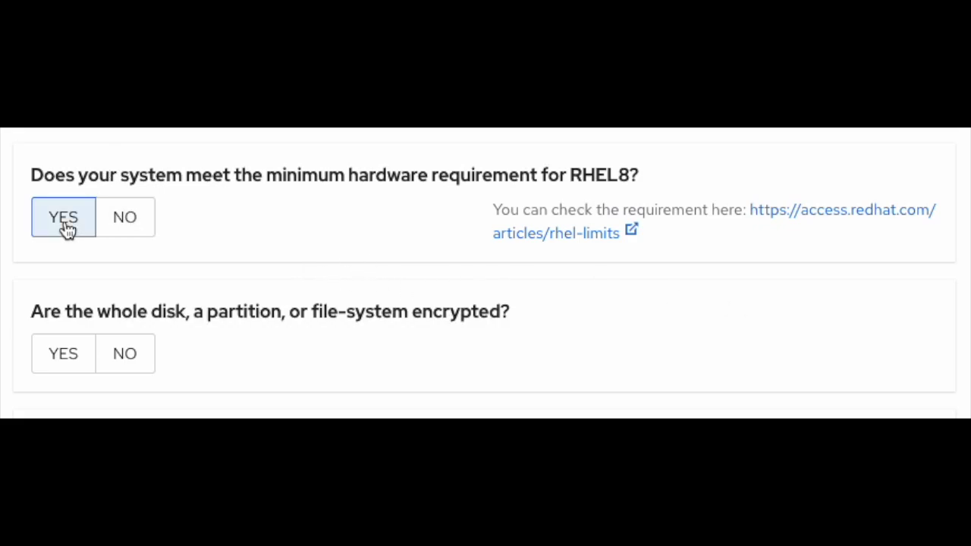
{"action": "left_click", "coordinate": [116, 231]}
{"action": "left_click_drag", "start_coordinate": [80, 319], "coordinate": [719, 328]}
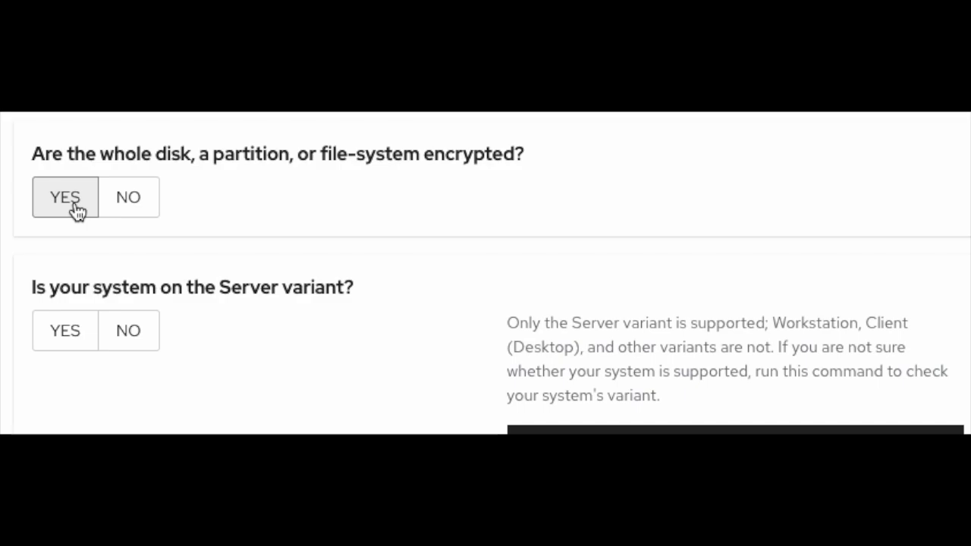
Check the disk encryption question's Not Supported warning under YES, then answer NO.
{"action": "left_click", "coordinate": [72, 295]}
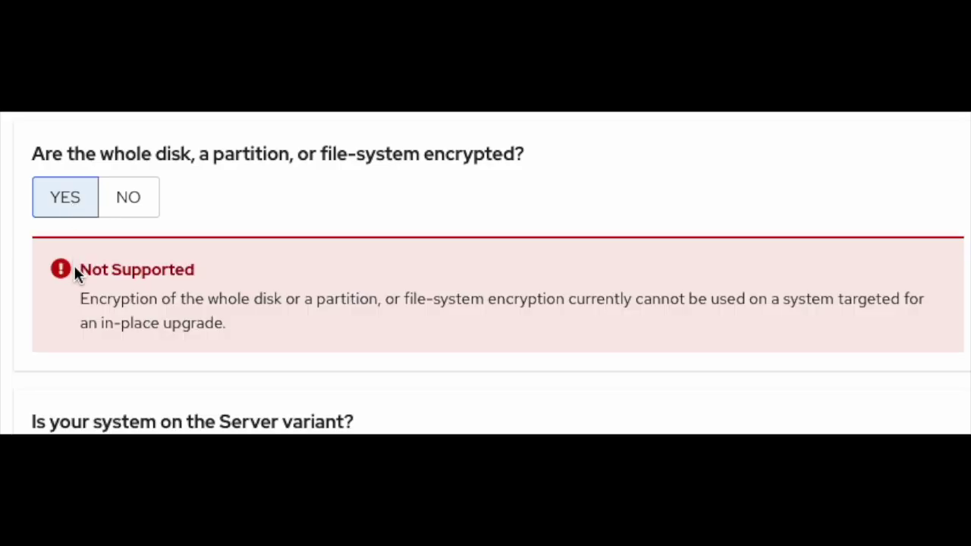
{"action": "left_click_drag", "start_coordinate": [75, 263], "coordinate": [244, 334]}
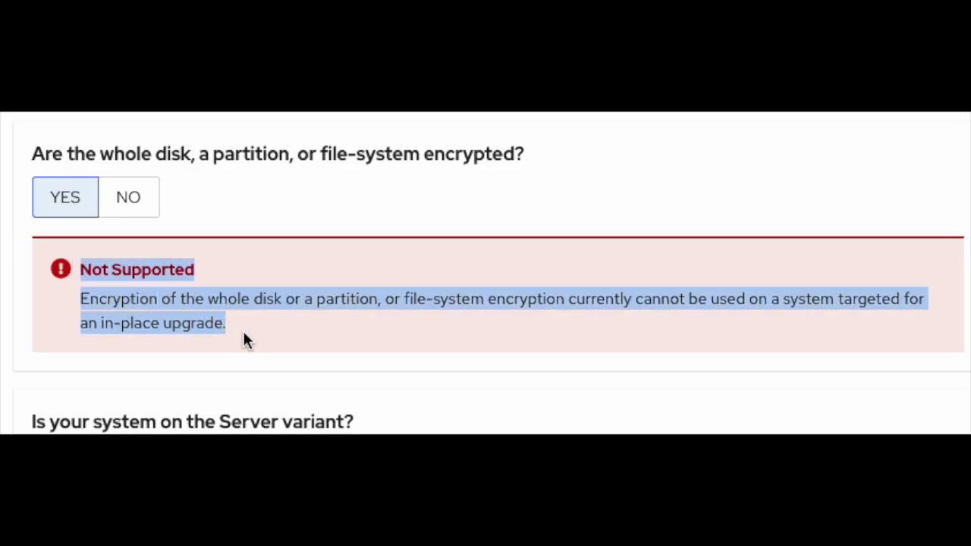
{"action": "left_click", "coordinate": [147, 205]}
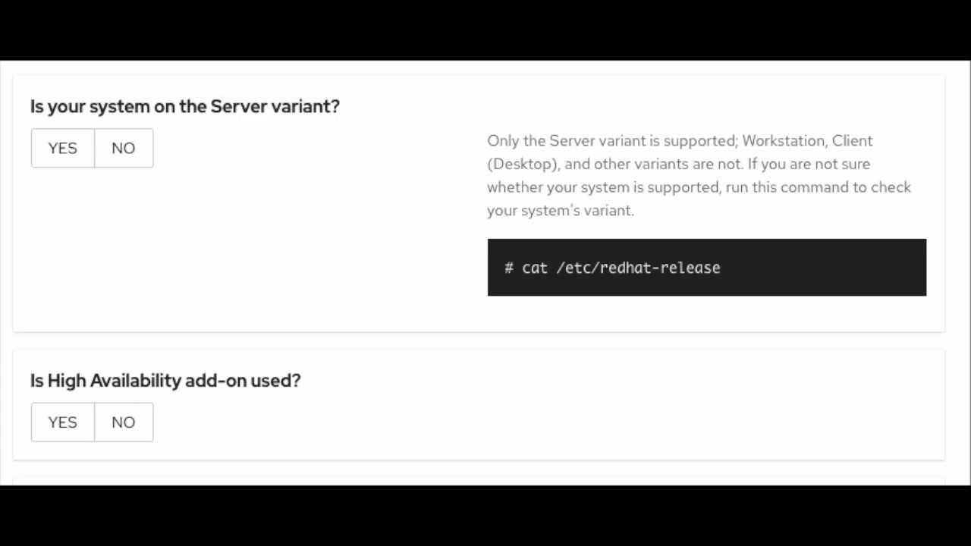
Answer NO to the Server variant question and highlight its Not Supported warning.
{"action": "left_click", "coordinate": [66, 159]}
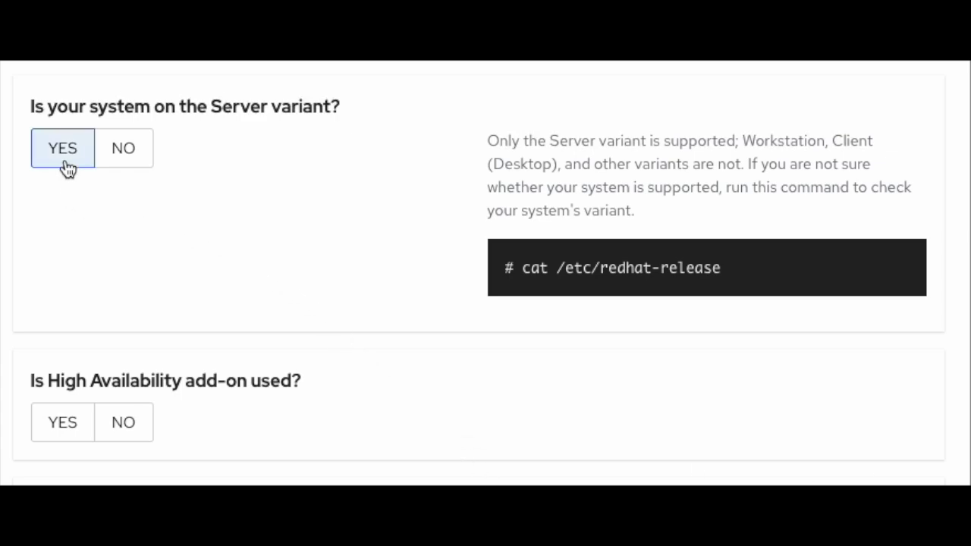
{"action": "left_click", "coordinate": [122, 162]}
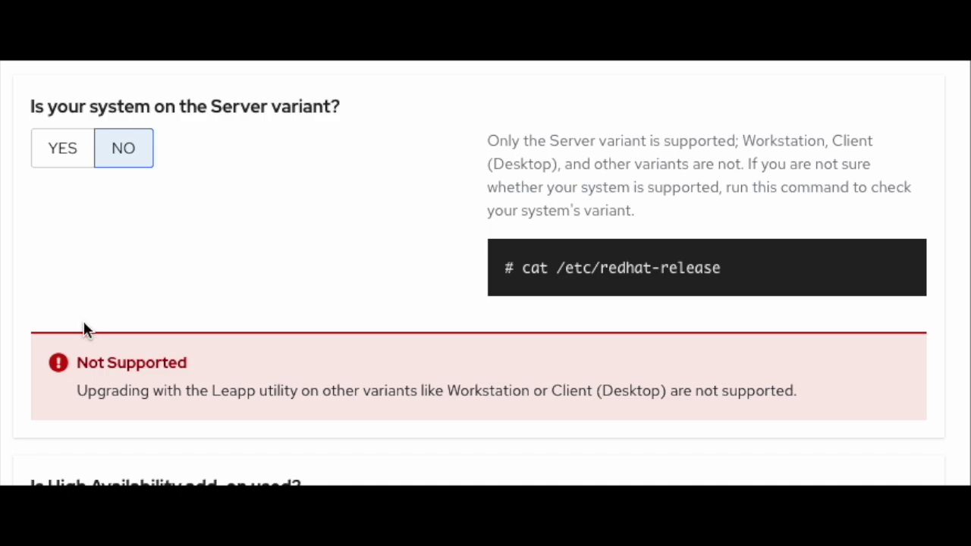
{"action": "left_click_drag", "start_coordinate": [69, 361], "coordinate": [773, 408]}
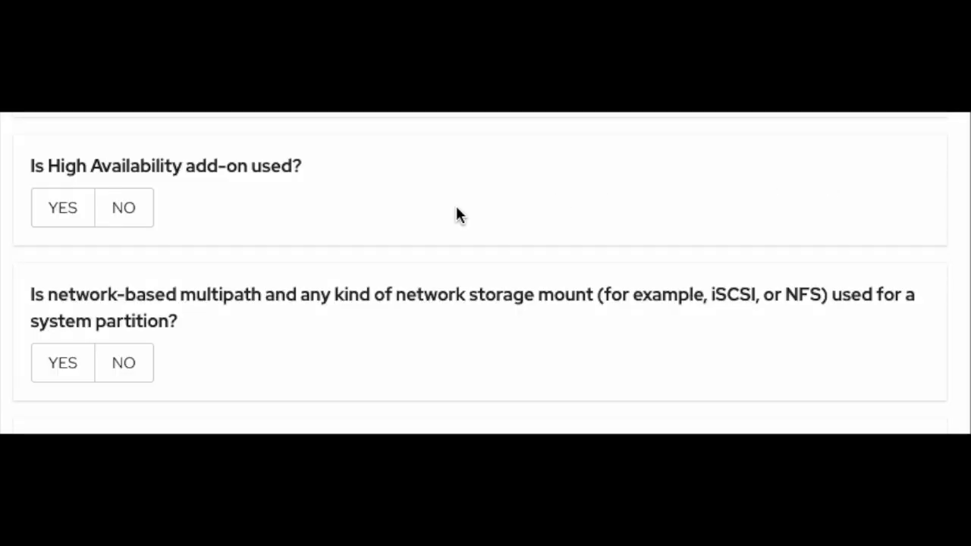
Review the High Availability add-on Not Supported alert under YES, then answer NO.
{"action": "left_click", "coordinate": [64, 217]}
{"action": "left_click_drag", "start_coordinate": [75, 276], "coordinate": [965, 358]}
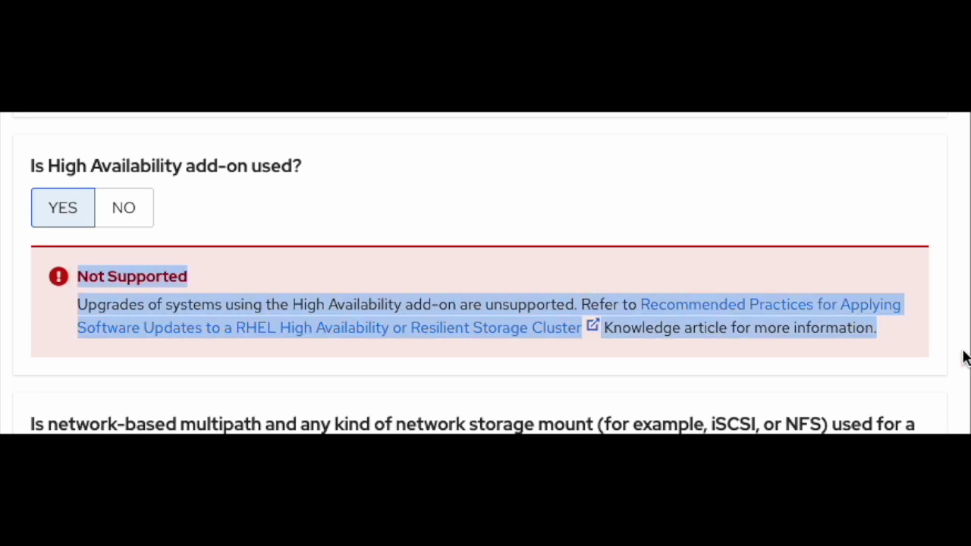
{"action": "left_click", "coordinate": [144, 222]}
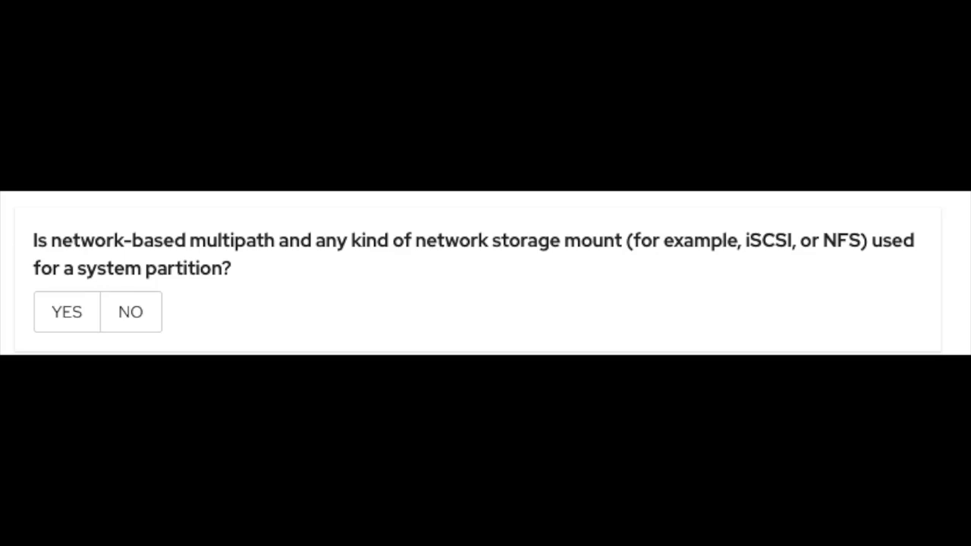
Review the network multipath storage Not Supported text under YES, then answer NO.
{"action": "left_click", "coordinate": [68, 322]}
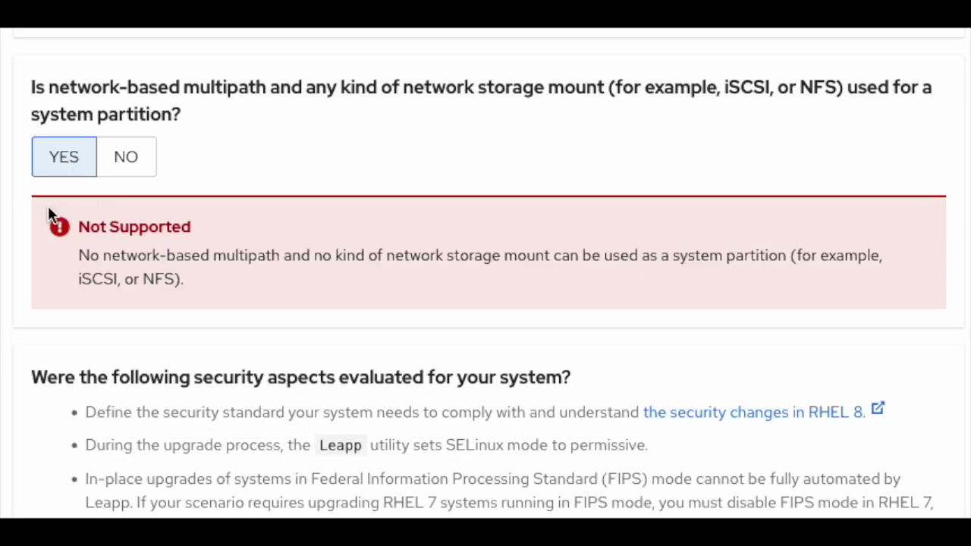
{"action": "left_click_drag", "start_coordinate": [48, 211], "coordinate": [425, 287]}
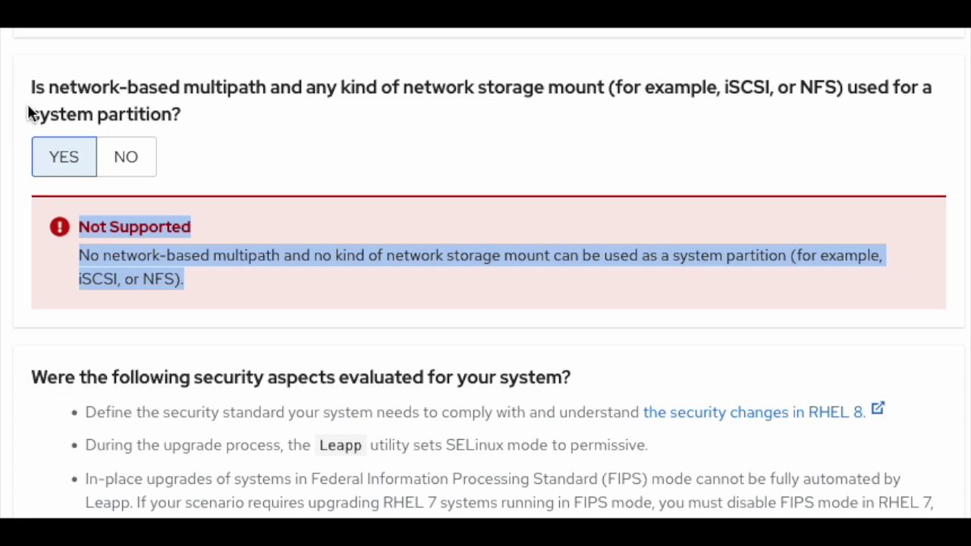
{"action": "left_click", "coordinate": [116, 157]}
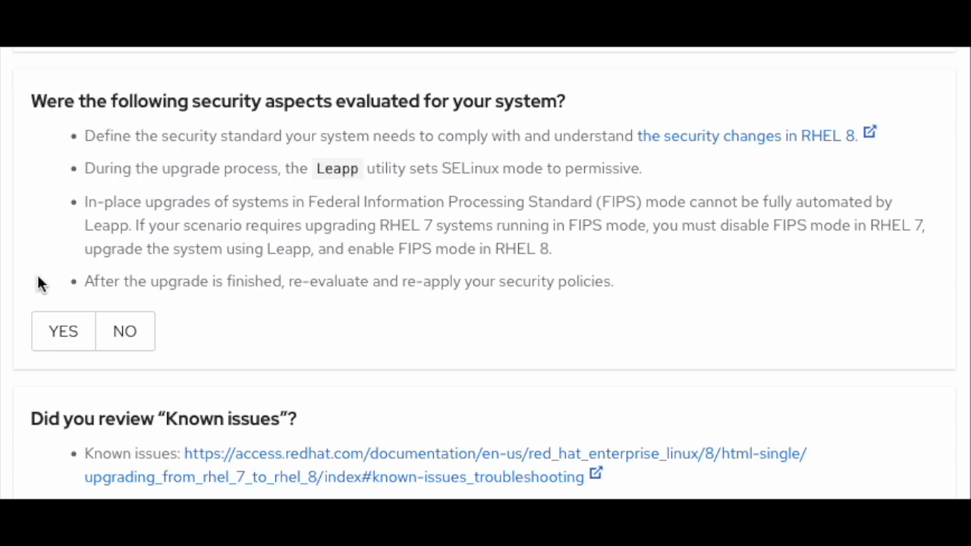
Answer NO to the security aspects question and highlight its Action Required notice.
{"action": "left_click", "coordinate": [55, 334]}
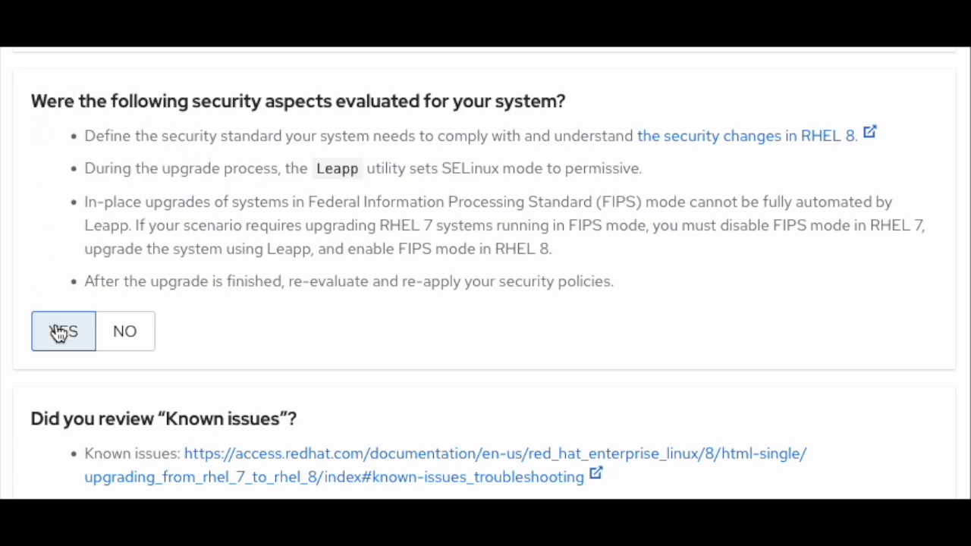
{"action": "left_click", "coordinate": [121, 340]}
{"action": "left_click_drag", "start_coordinate": [79, 391], "coordinate": [449, 440]}
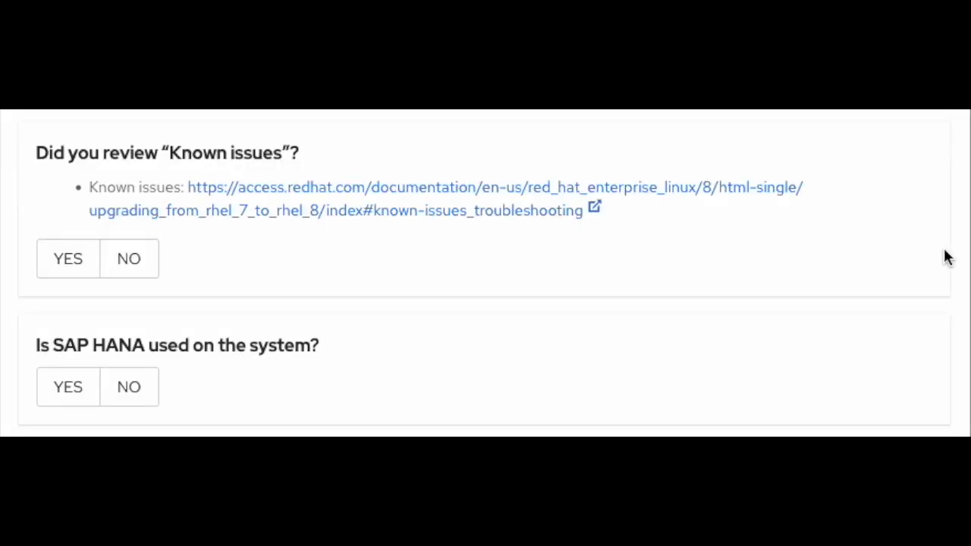
Answer NO to the Known issues question and highlight its Action Required notice.
{"action": "left_click", "coordinate": [42, 270]}
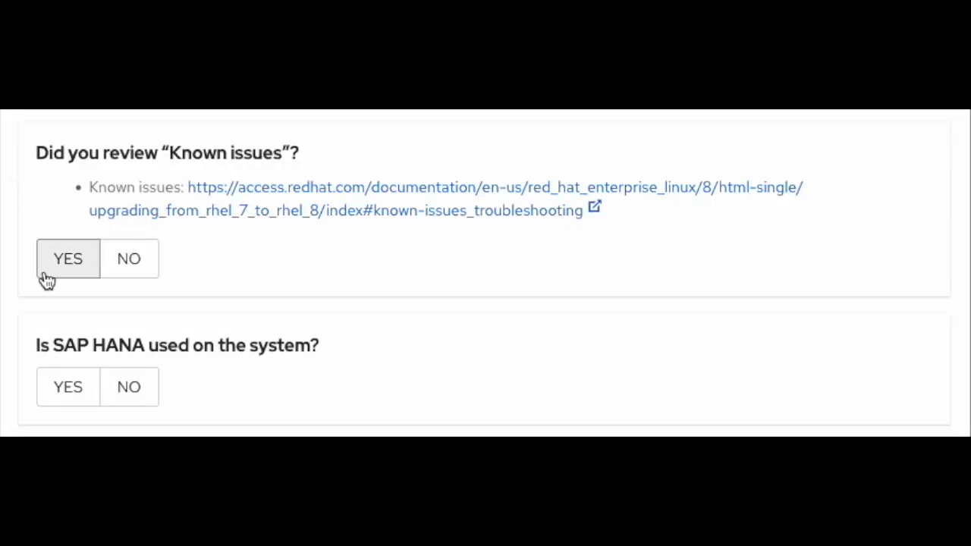
{"action": "left_click", "coordinate": [126, 275]}
{"action": "left_click_drag", "start_coordinate": [61, 326], "coordinate": [707, 398]}
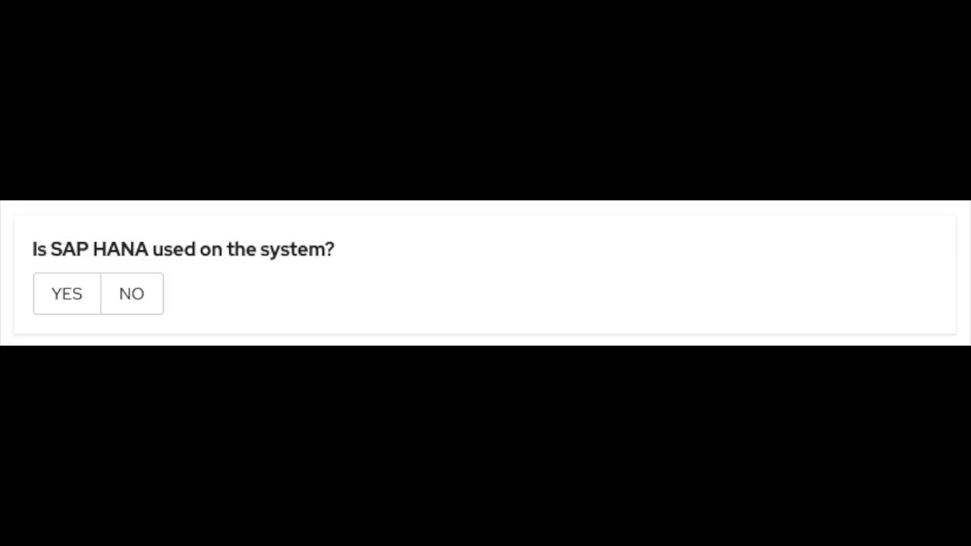
Review the SAP HANA Action Required notice under YES, then answer NO.
{"action": "left_click", "coordinate": [60, 300]}
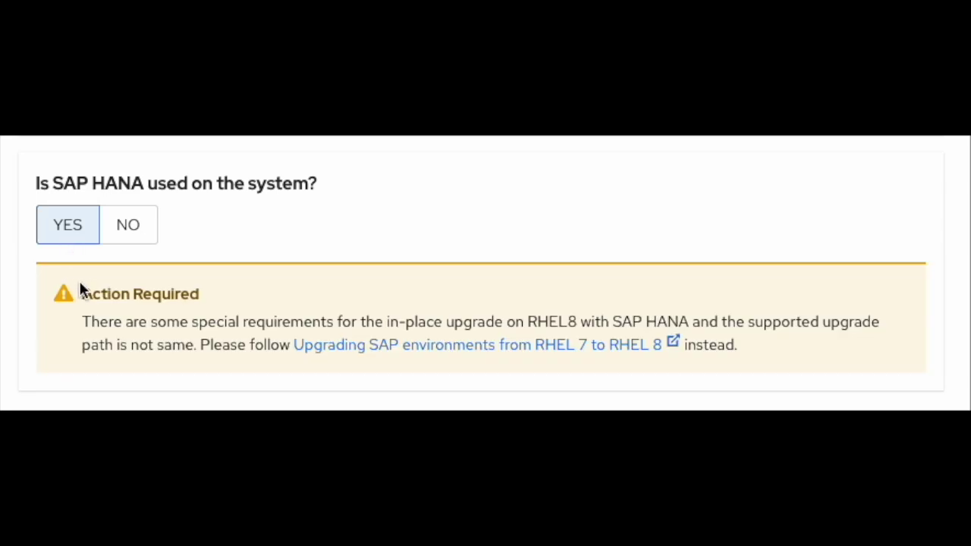
{"action": "left_click_drag", "start_coordinate": [81, 295], "coordinate": [744, 353]}
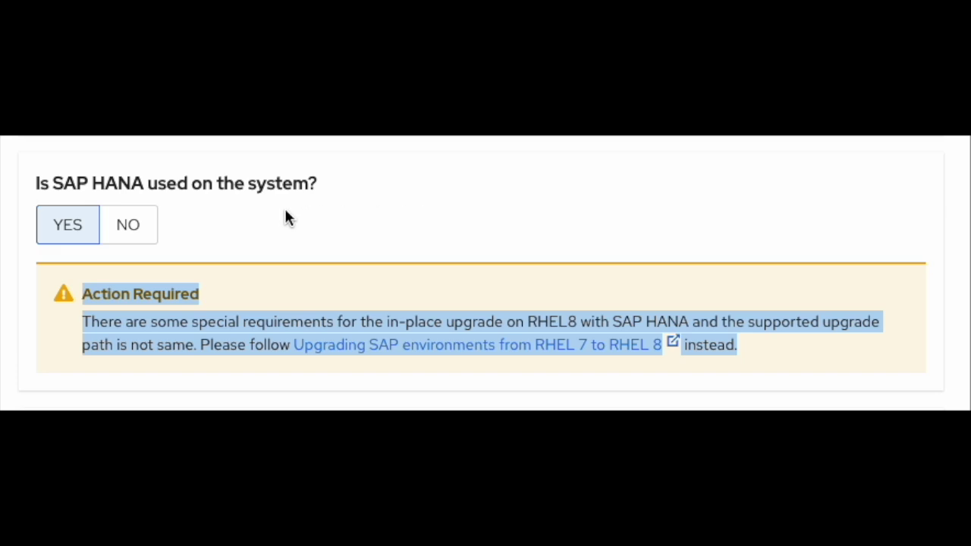
{"action": "left_click", "coordinate": [135, 226]}
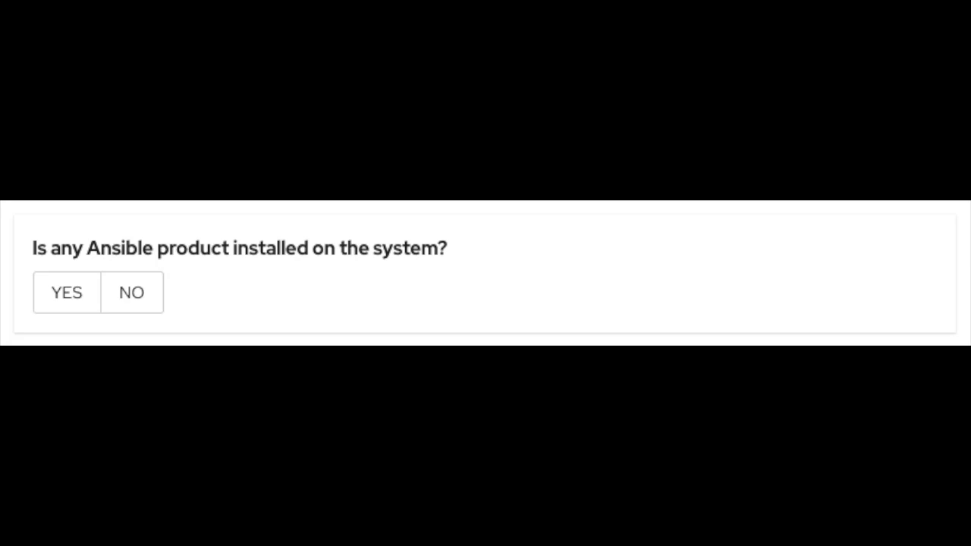
Answer YES to the Ansible product question and highlight the Ansible Tower Not Supported alert.
{"action": "left_click", "coordinate": [67, 293]}
{"action": "left_click_drag", "start_coordinate": [79, 369], "coordinate": [622, 385]}
{"action": "left_click_drag", "start_coordinate": [587, 336], "coordinate": [861, 364]}
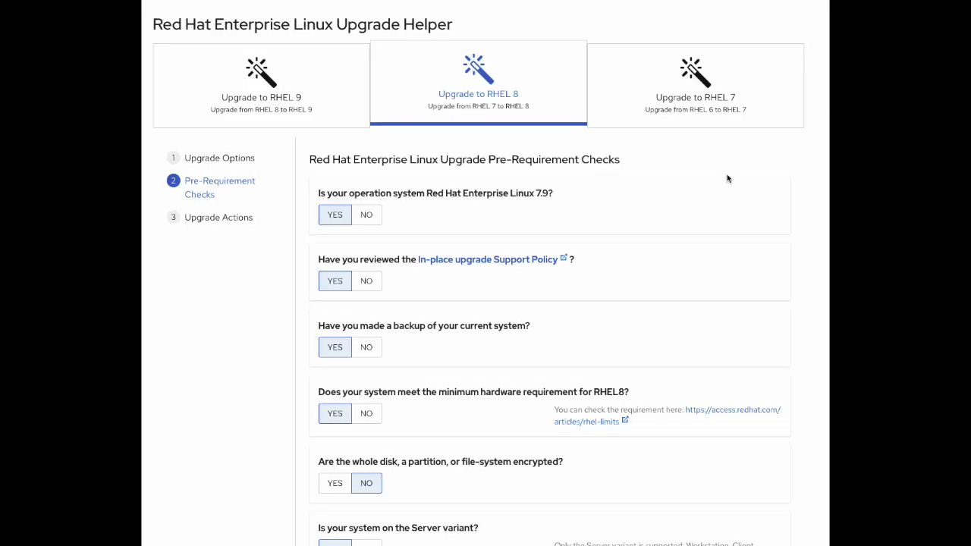
Scroll down to the Upgrade Actions showing the SELinux enforcing and cryptographic policy instructions.
{"action": "scroll", "coordinate": [610, 217], "scroll_direction": "down", "scroll_amount": 5}
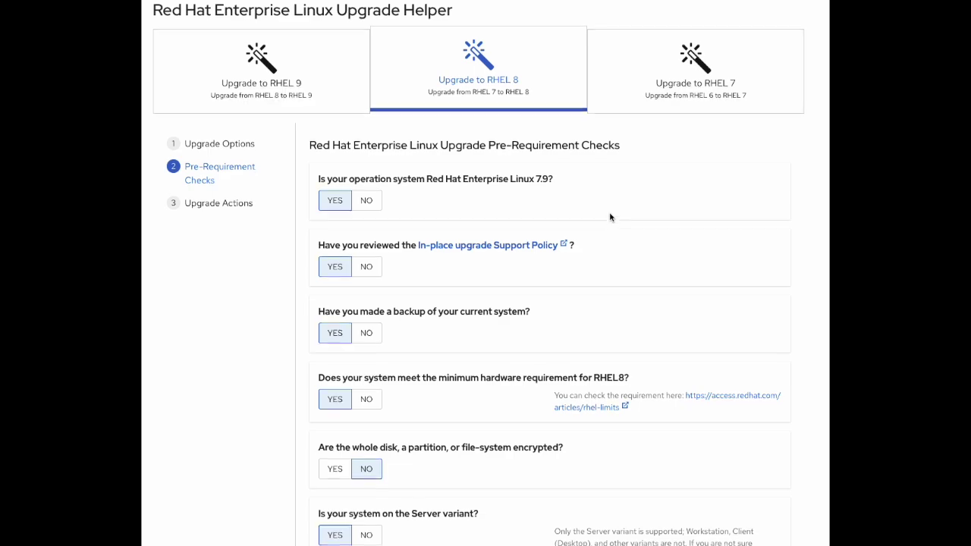
{"action": "scroll", "coordinate": [611, 218], "scroll_direction": "down", "scroll_amount": 10}
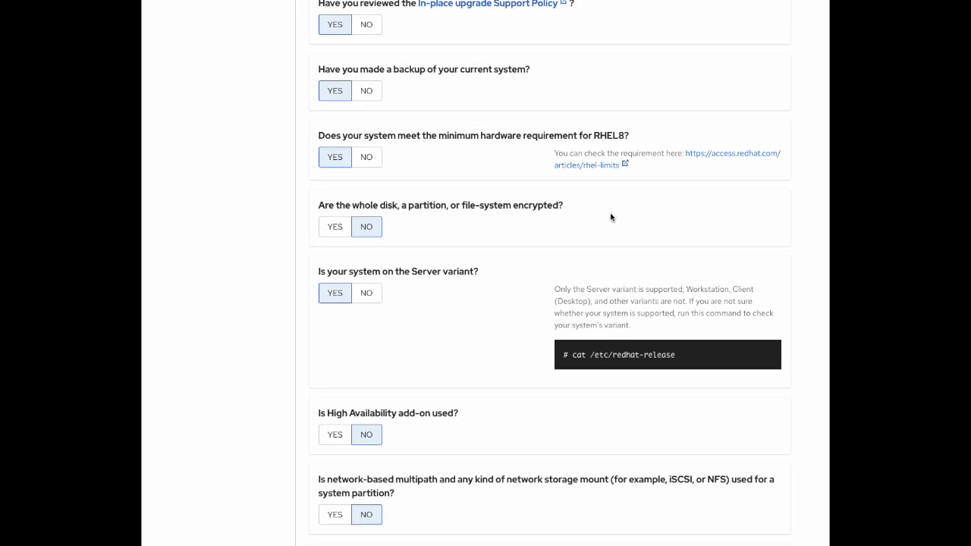
{"action": "scroll", "coordinate": [611, 217], "scroll_direction": "down", "scroll_amount": 7}
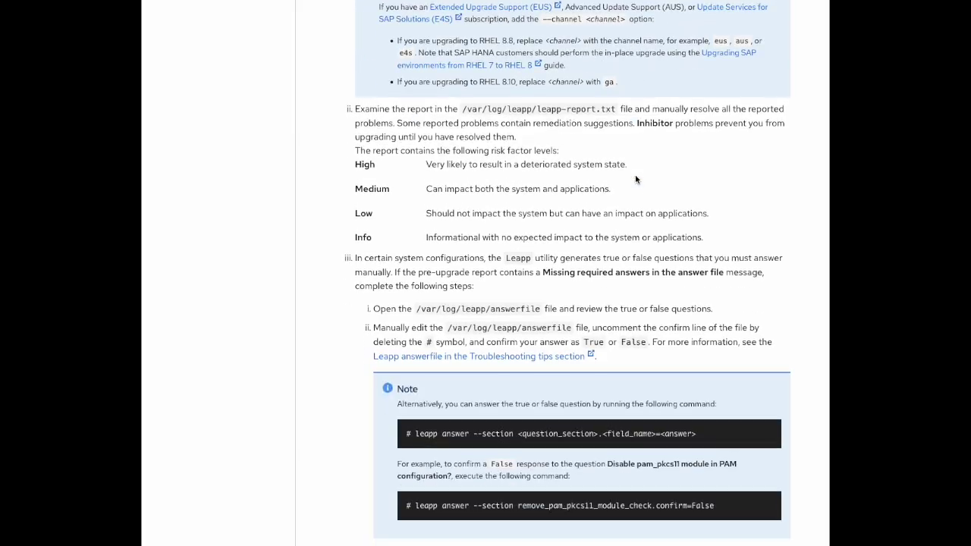
{"action": "scroll", "coordinate": [635, 179], "scroll_direction": "down", "scroll_amount": 15}
{"action": "scroll", "coordinate": [636, 179], "scroll_direction": "down", "scroll_amount": 20}
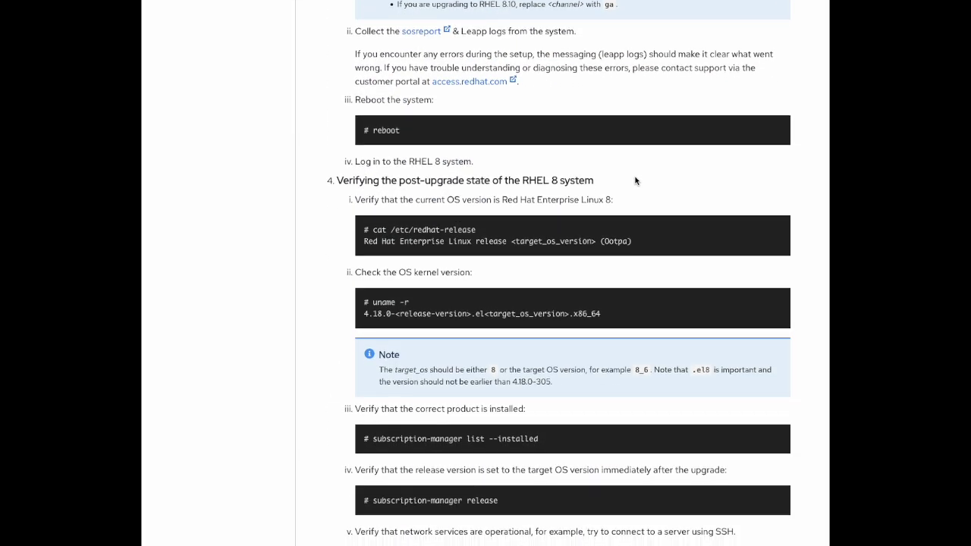
{"action": "scroll", "coordinate": [636, 179], "scroll_direction": "down", "scroll_amount": 17}
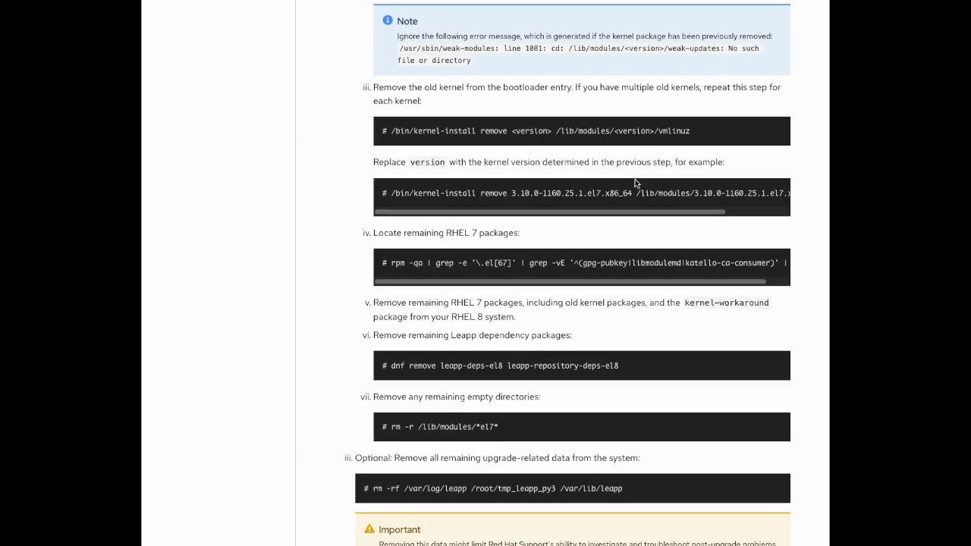
{"action": "scroll", "coordinate": [635, 180], "scroll_direction": "down", "scroll_amount": 18}
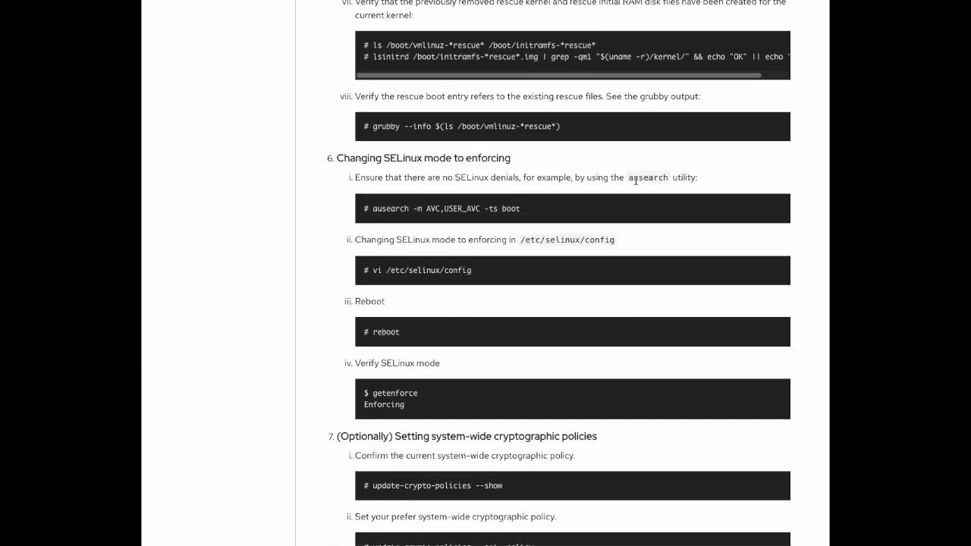